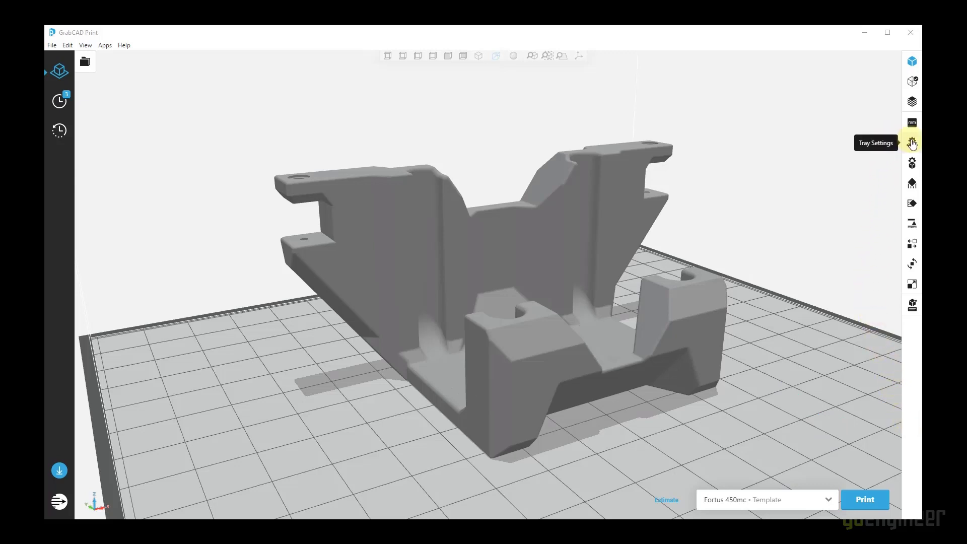
Select the part on the tray and show its Model Settings (solid infill, 0.02 in thickness).
left_click(912, 143)
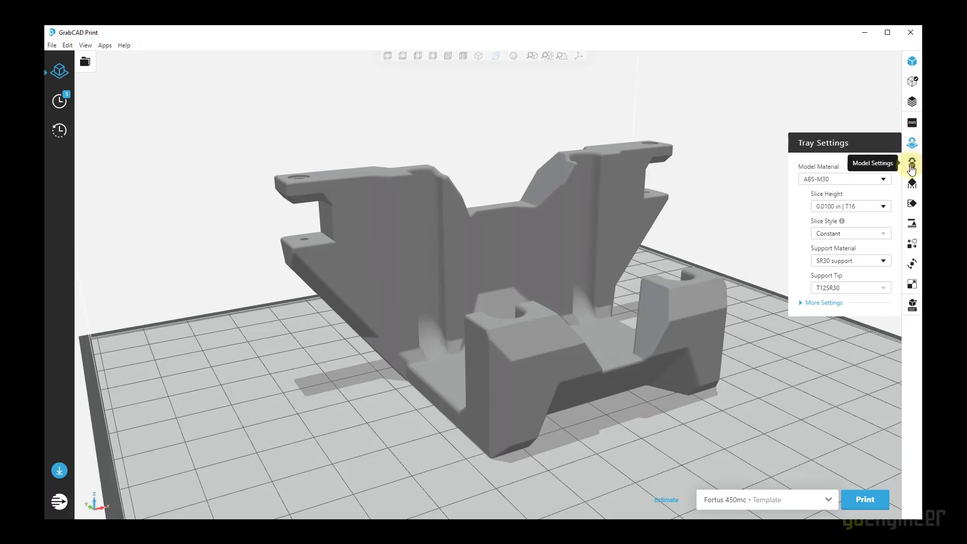
left_click(912, 166)
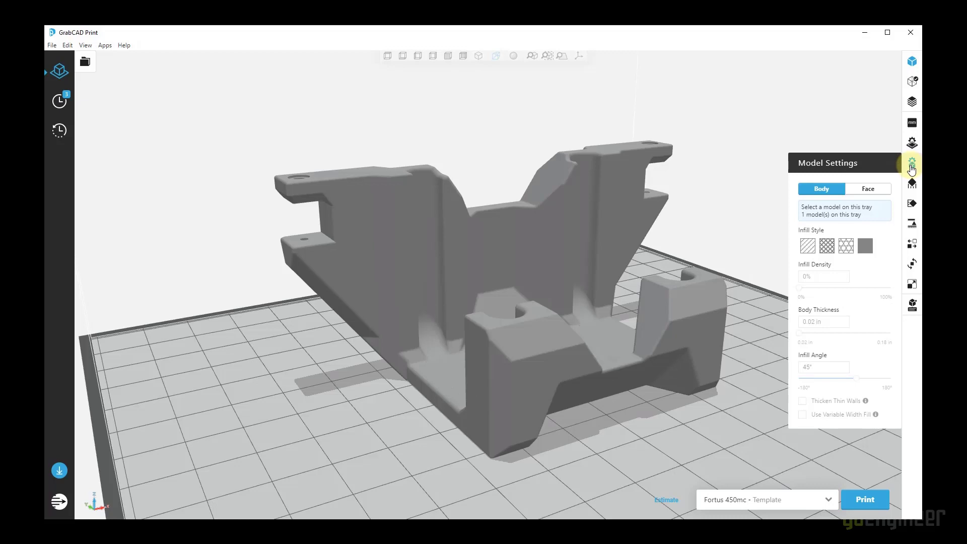
left_click(565, 214)
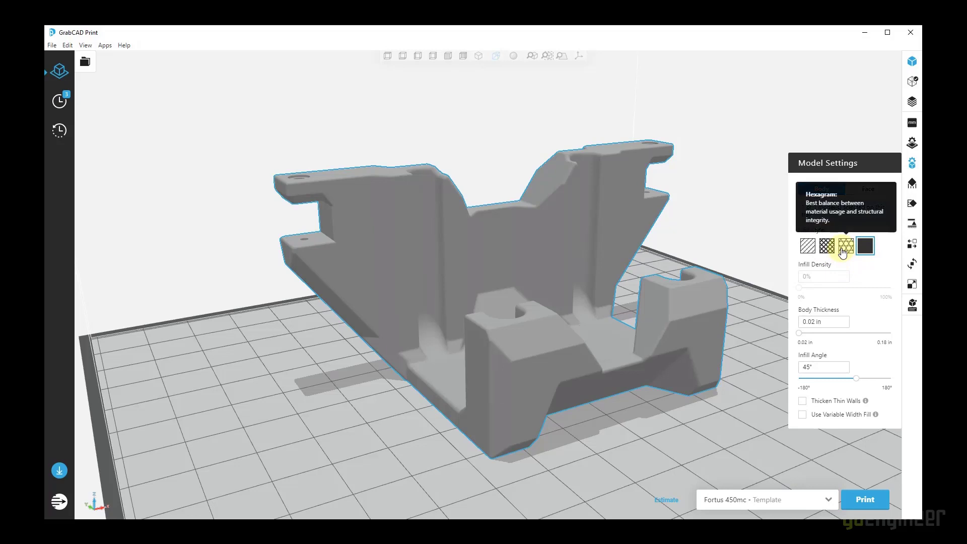
Switch the part to Hexagram infill and raise body thickness to its 0.18 in maximum.
left_click(846, 246)
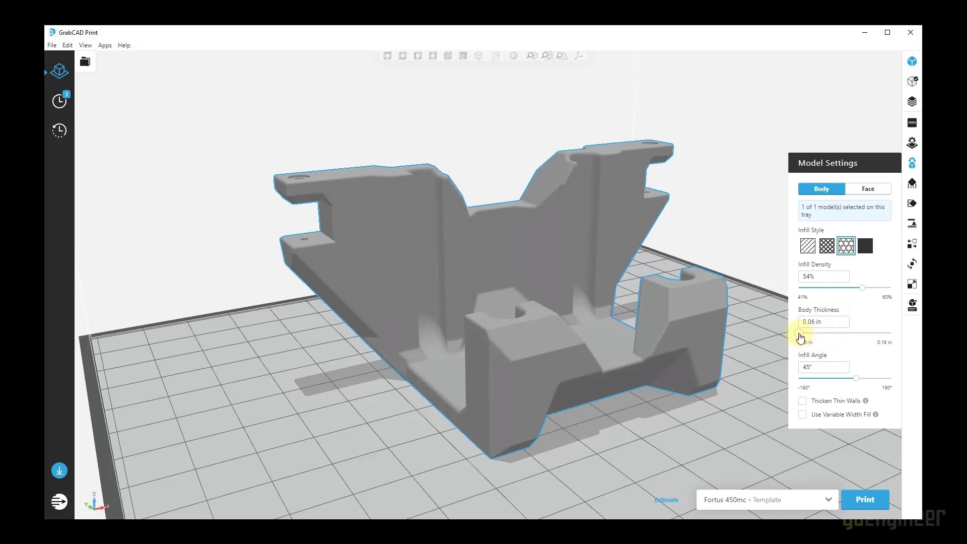
left_click_drag(800, 334, 893, 342)
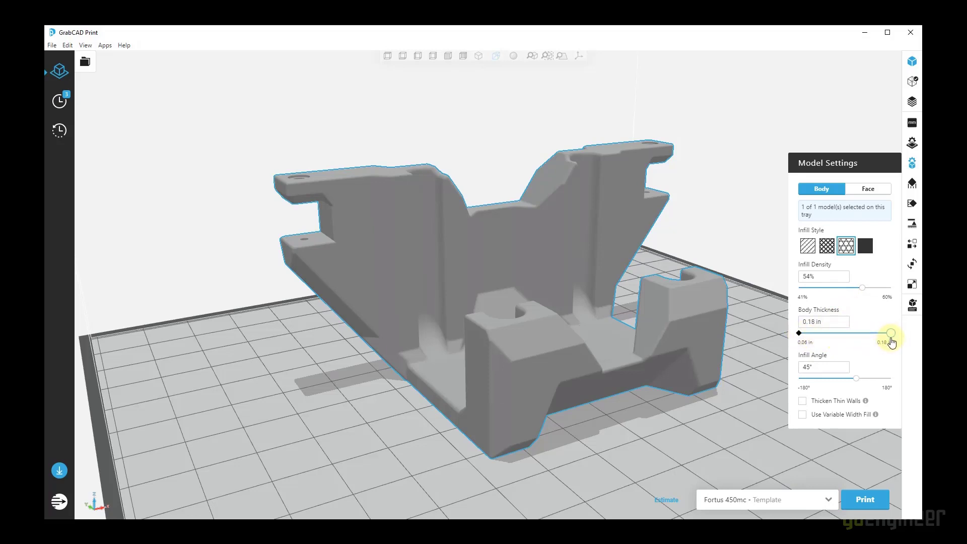
left_click_drag(892, 342, 892, 342)
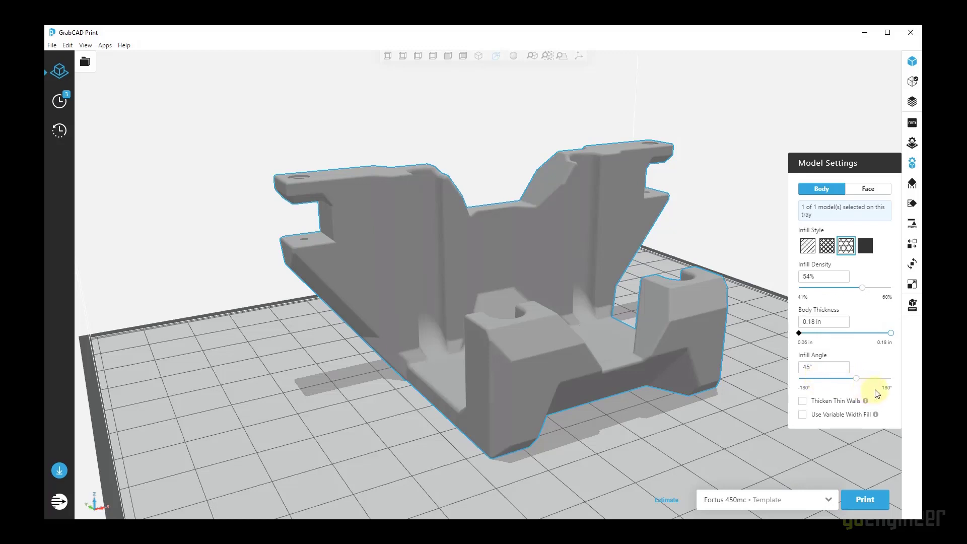
mouse_move(866, 403)
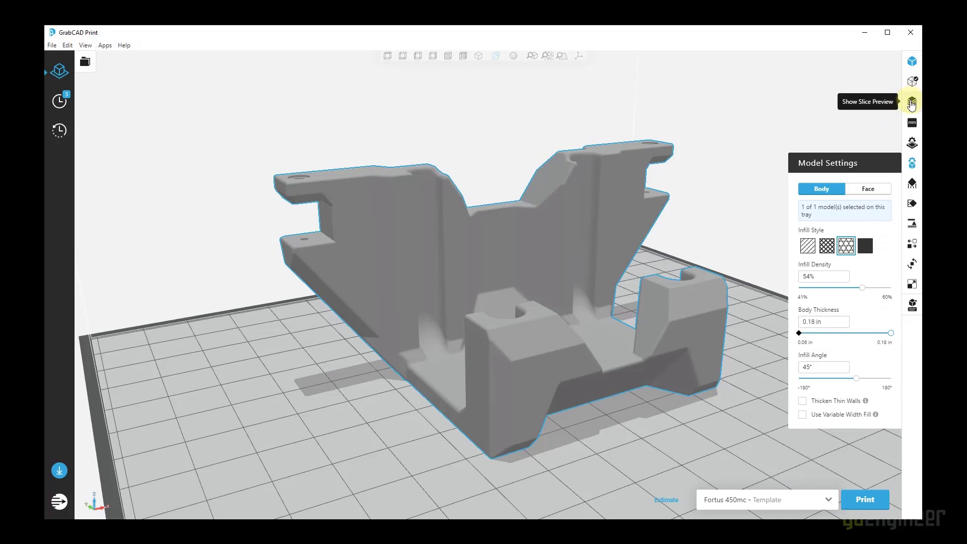
Slice the part and move the layer slider down then up to view the hexagram infill.
left_click(912, 103)
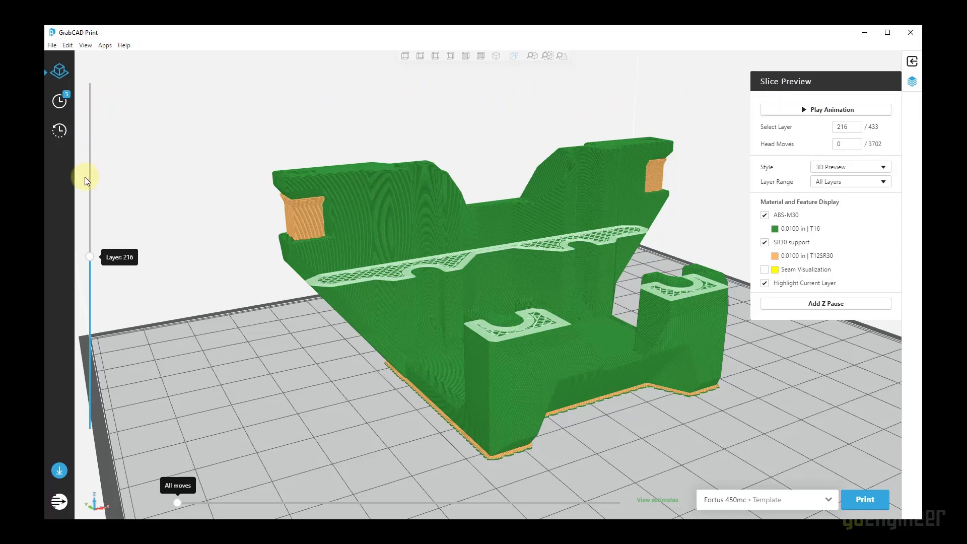
left_click_drag(92, 260, 82, 341)
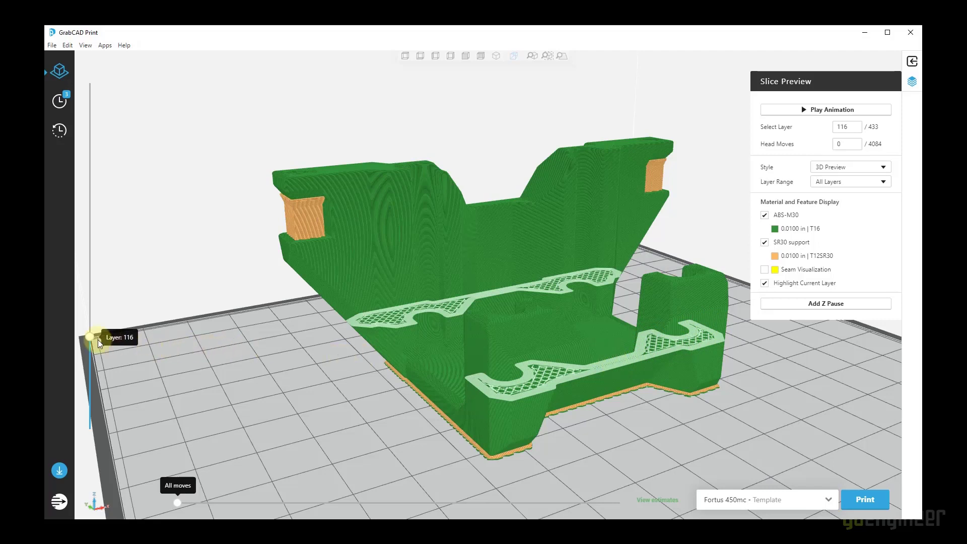
left_click_drag(90, 337, 86, 258)
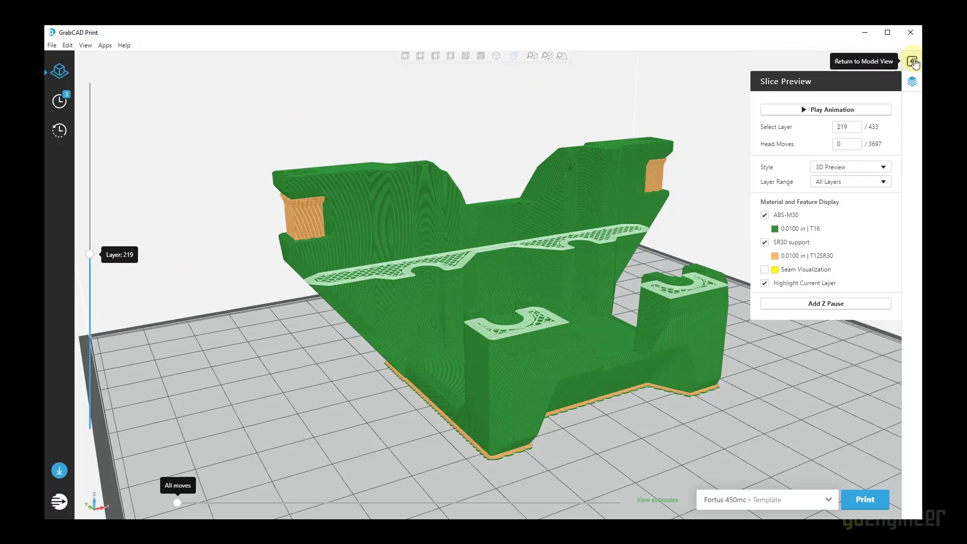
Return to the model view, select the Body_metric.SLDPRT root in the Project Panel, and reopen Model Settings.
left_click(913, 62)
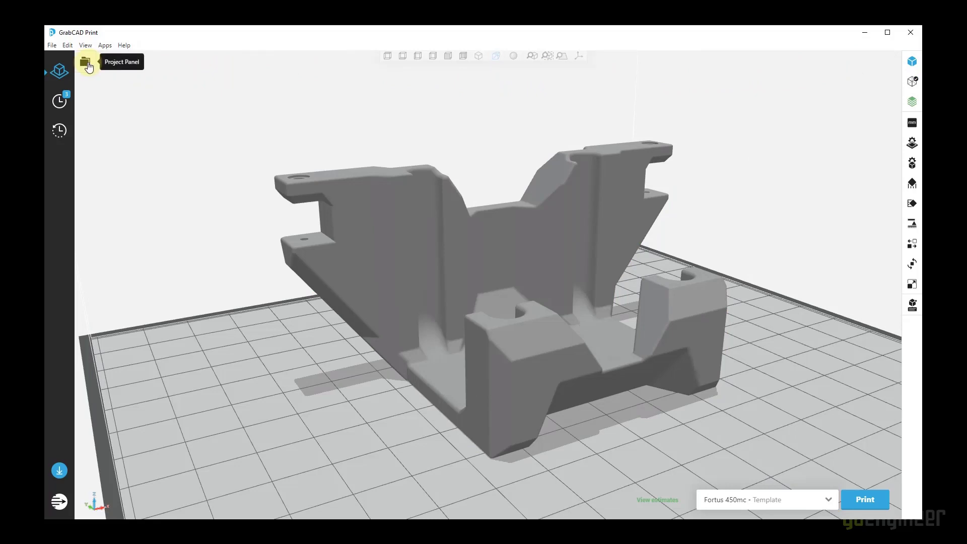
left_click(86, 62)
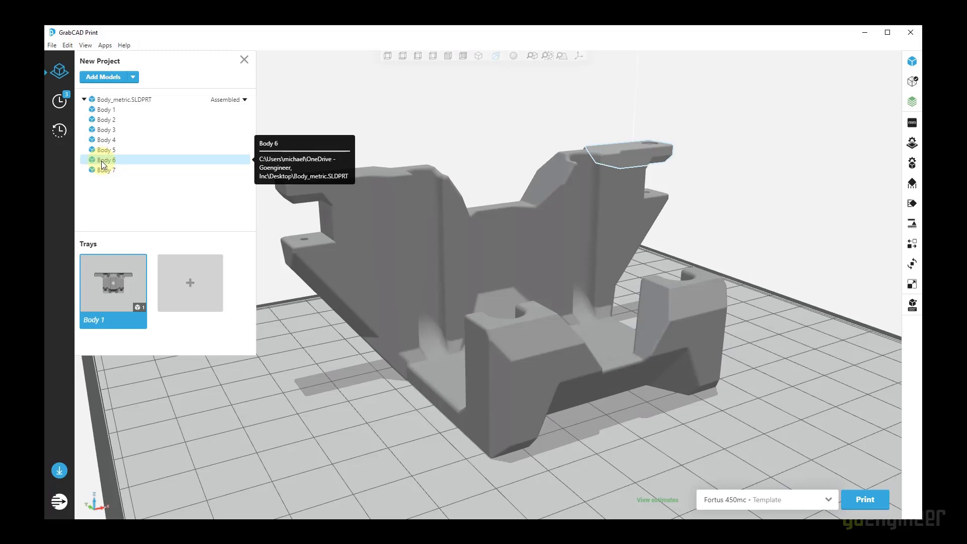
left_click(106, 101)
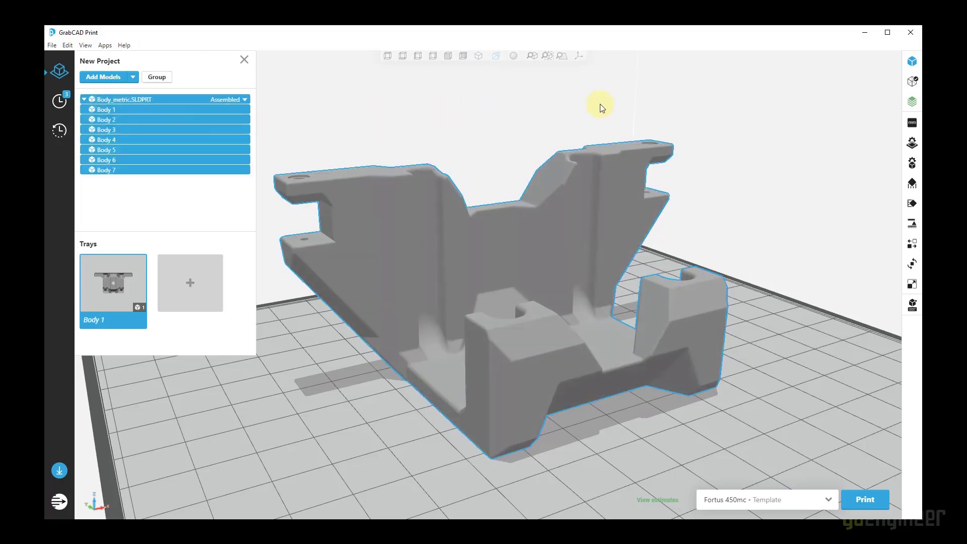
left_click(912, 164)
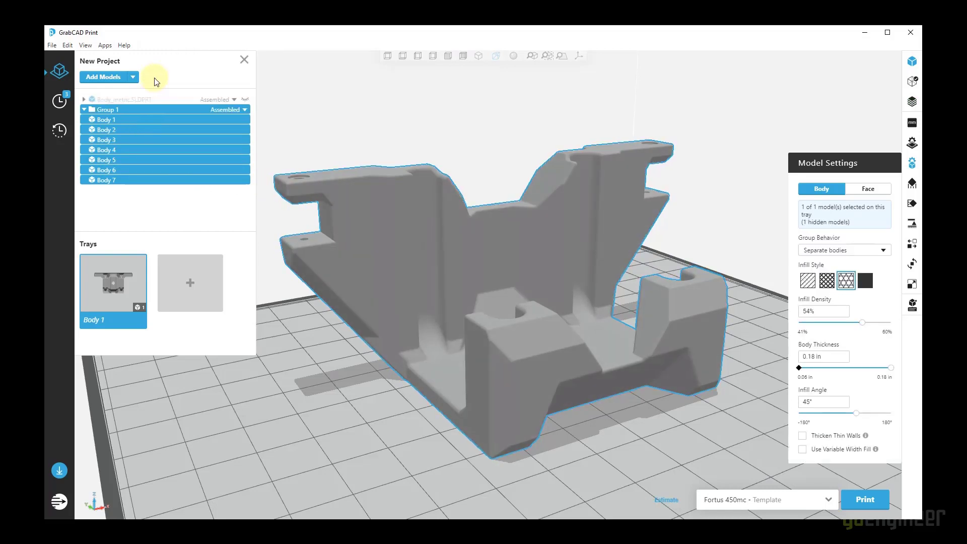
Group the seven bodies into Group 1 and set Body 1 to solid infill.
left_click(155, 79)
left_click(112, 122)
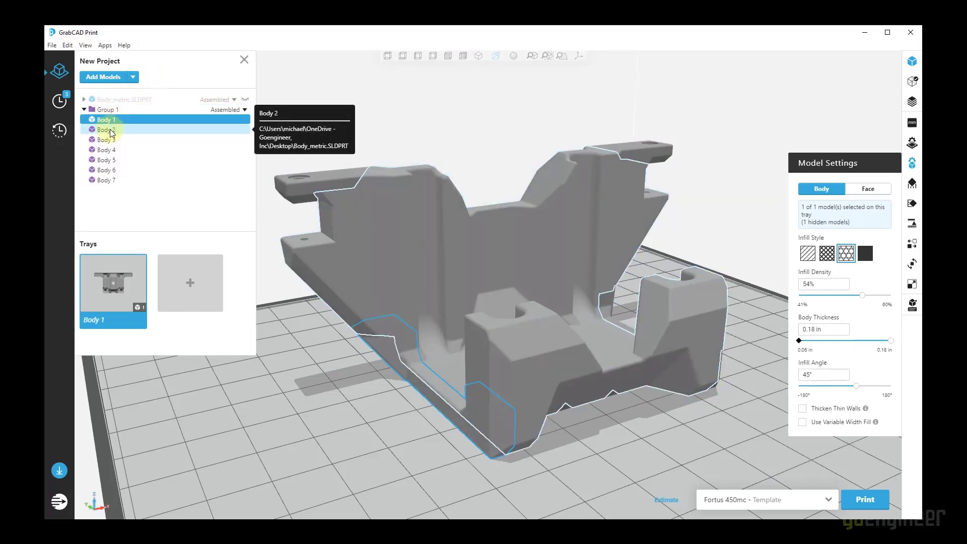
left_click(112, 128)
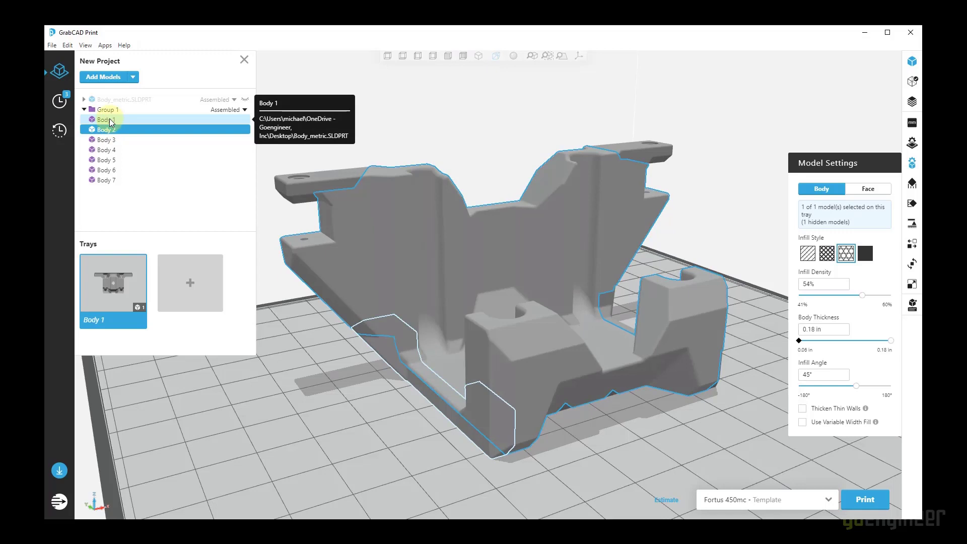
left_click(111, 121)
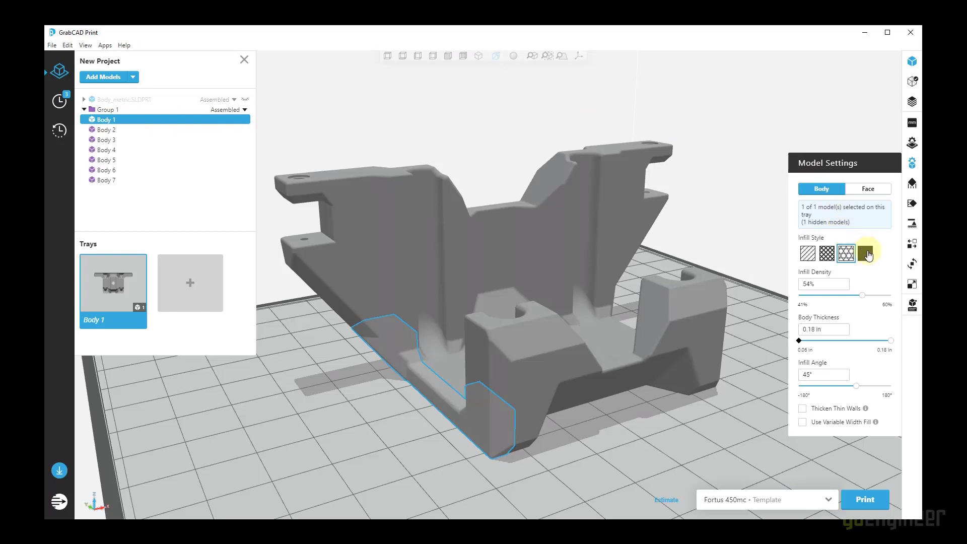
left_click(866, 255)
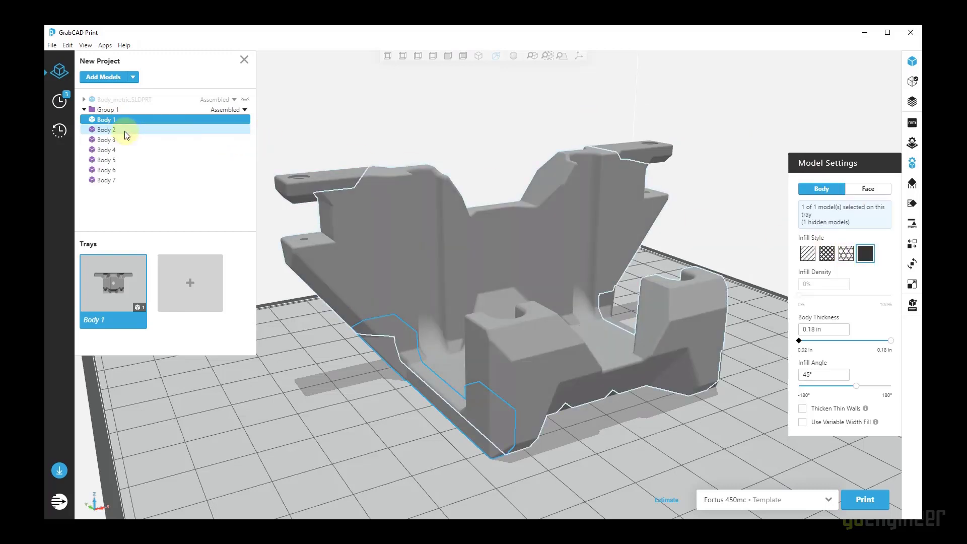
Set Body 3 and Body 4 to solid infill.
left_click(104, 130)
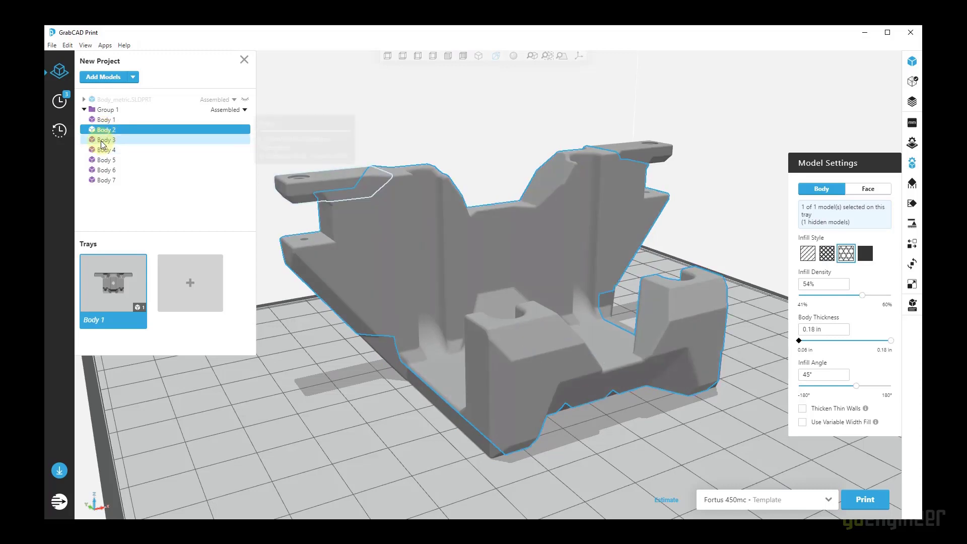
left_click(105, 142)
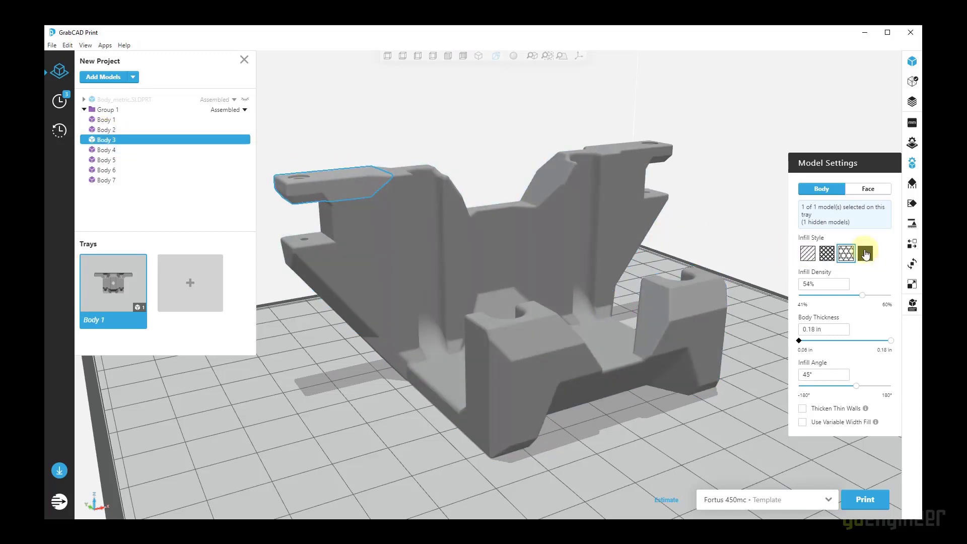
left_click(865, 253)
left_click(114, 150)
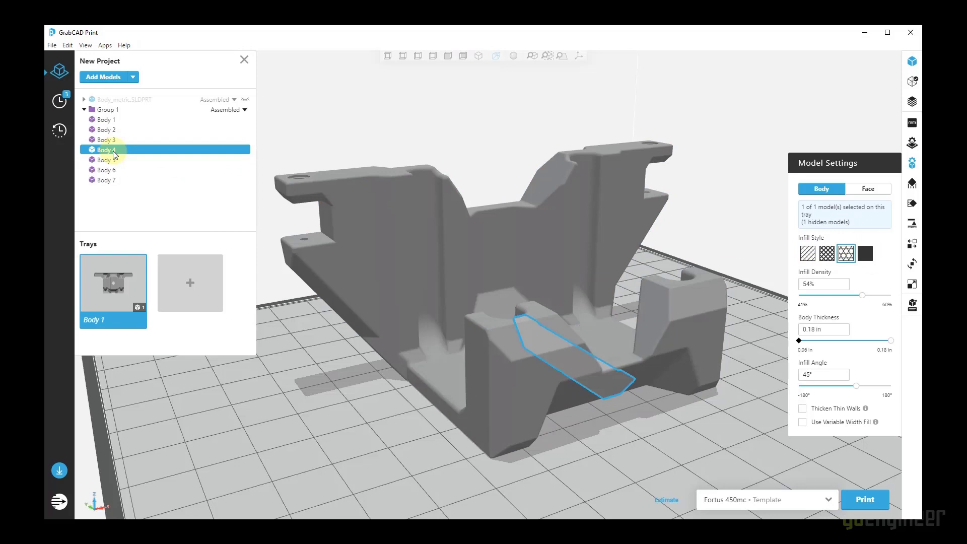
left_click(865, 253)
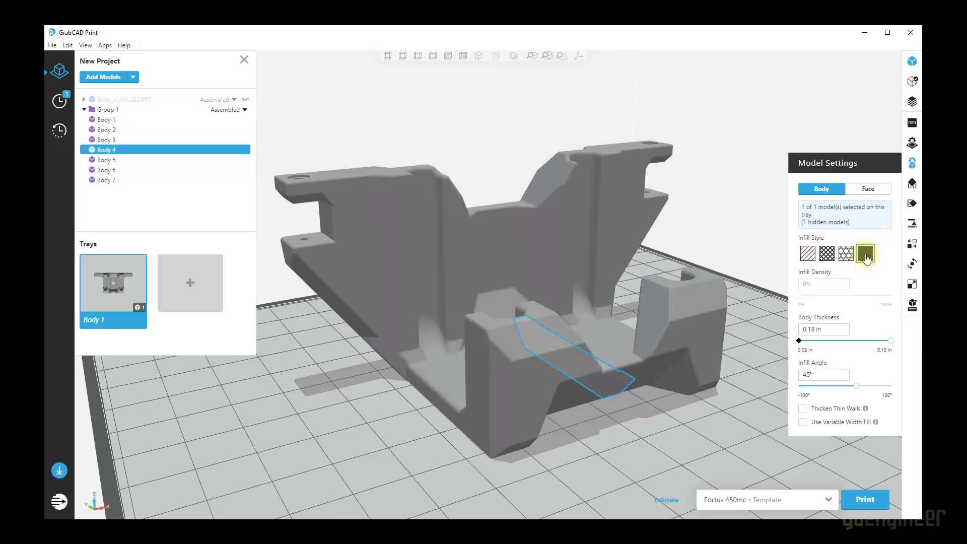
Give Body 5, Body 6 and Body 7 solid infill.
left_click(103, 160)
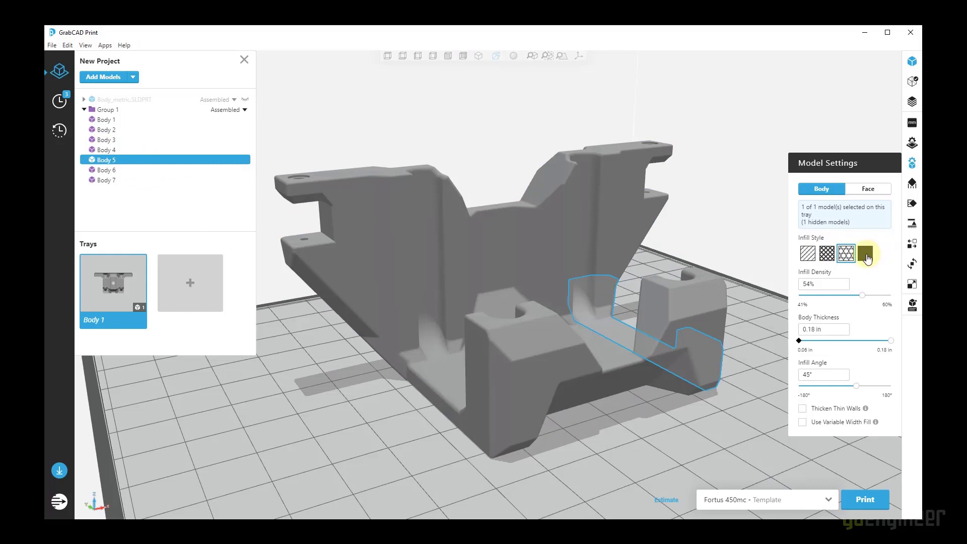
left_click(865, 253)
left_click(113, 170)
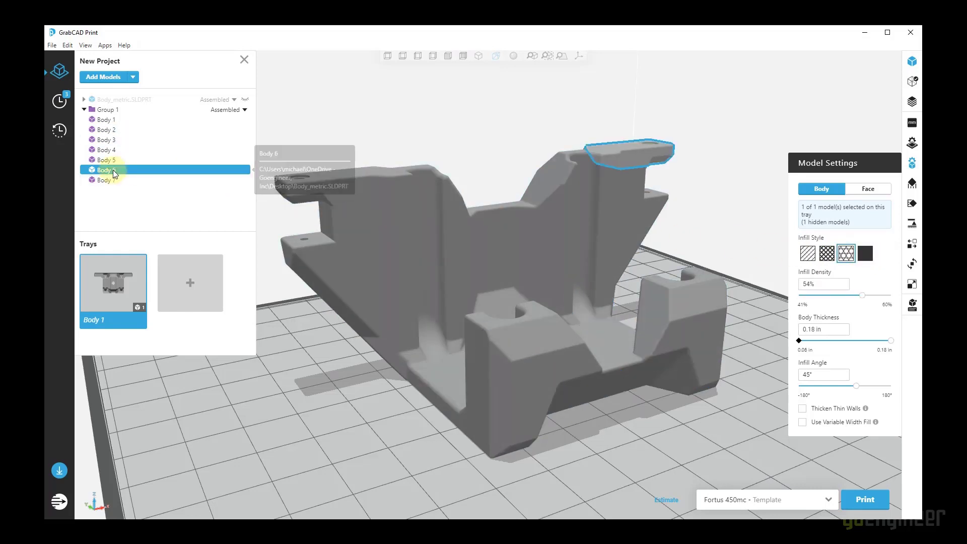
left_click(865, 253)
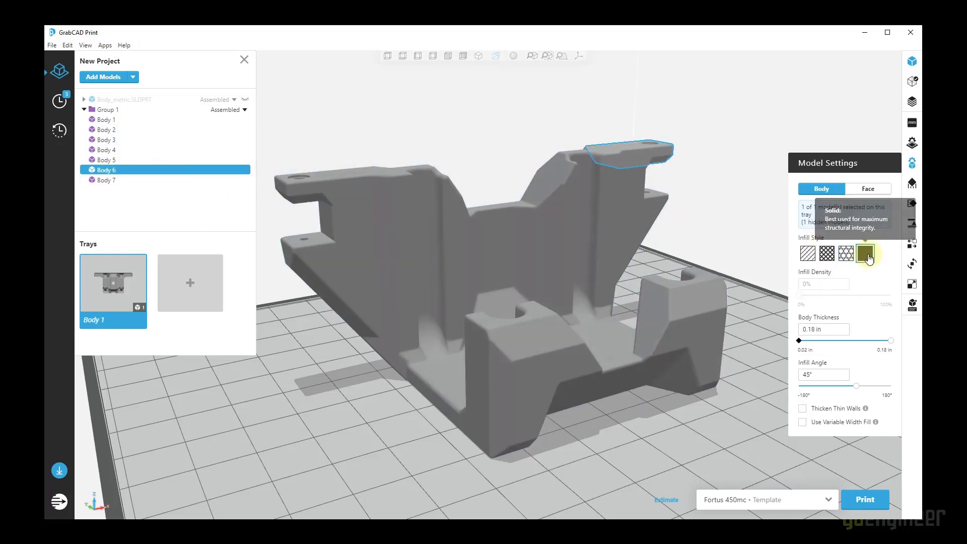
left_click(104, 179)
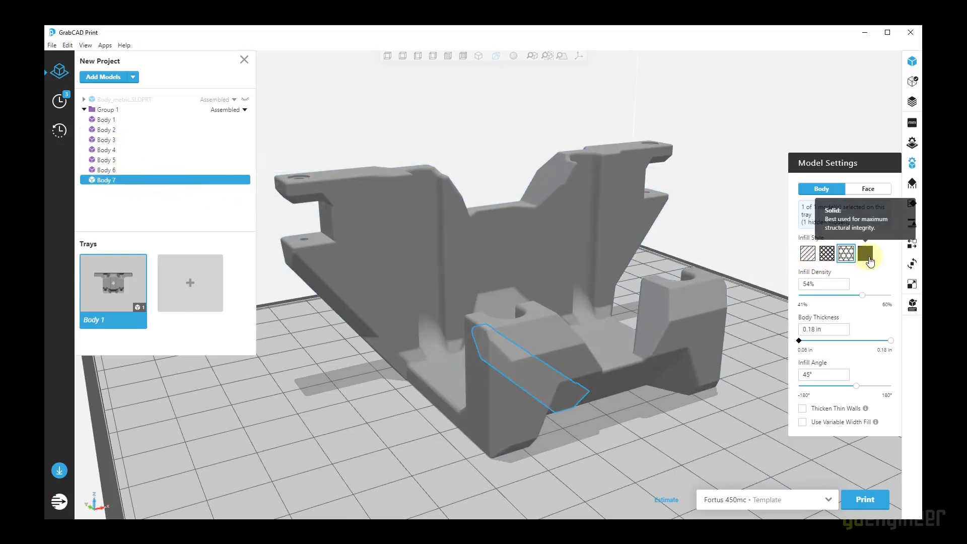
left_click(865, 254)
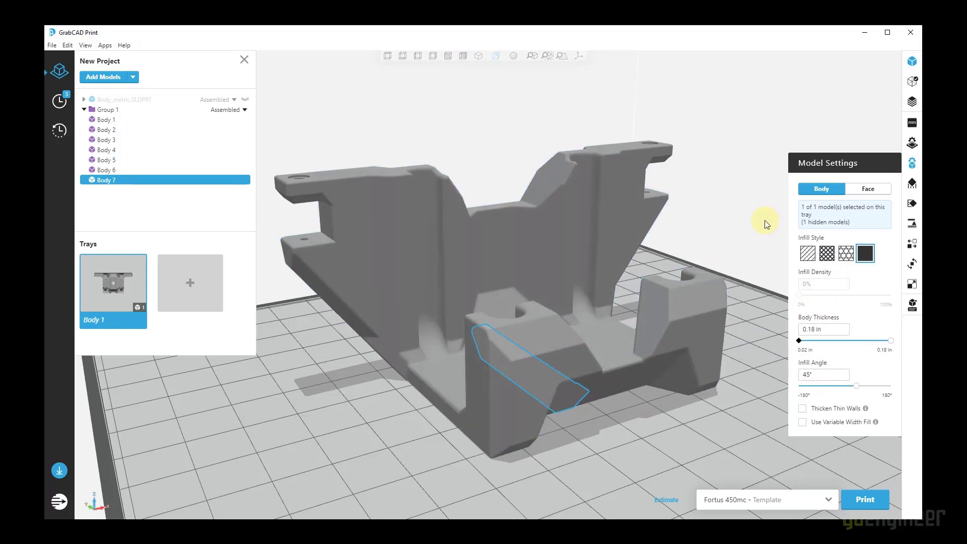
In the Face settings, give the right wall's curved vertical face 0.25 in surface thickness.
left_click(871, 189)
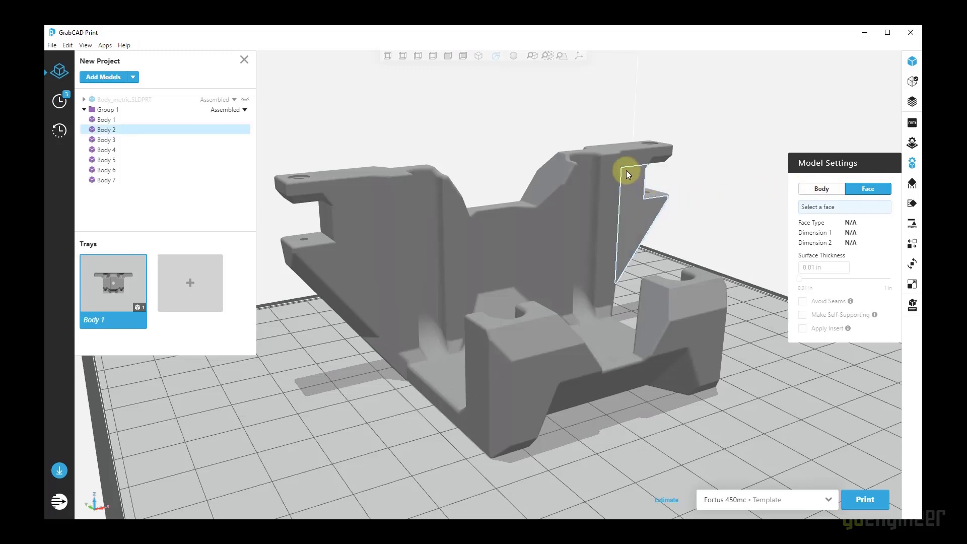
left_click(586, 185)
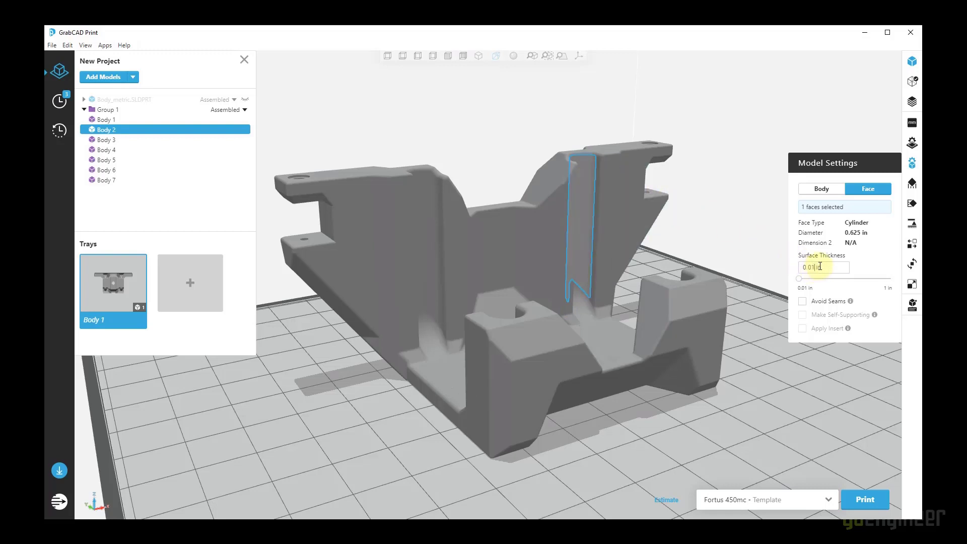
left_click(816, 267)
key("BackSpace")
key("BackSpace")
type("1")
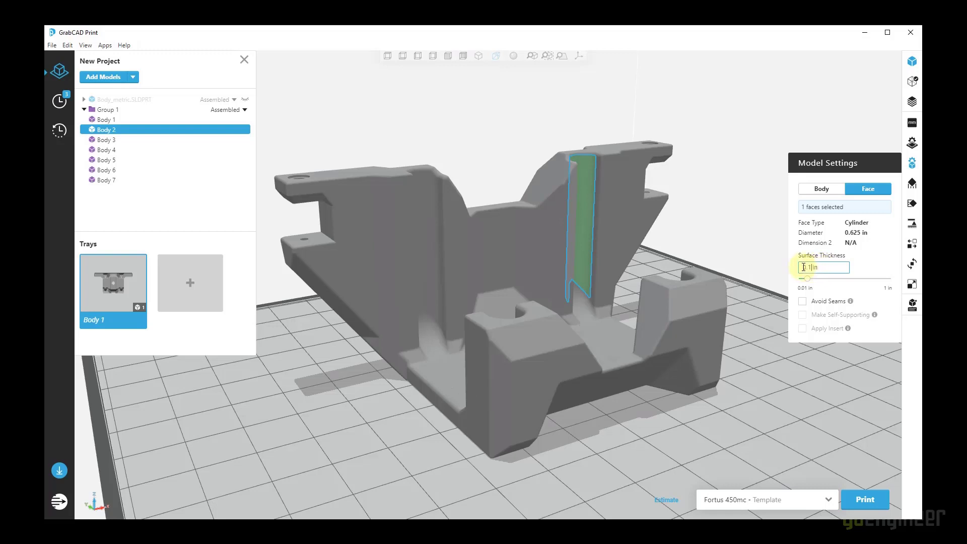
left_click_drag(804, 267, 826, 267)
type("0.25")
key("Return")
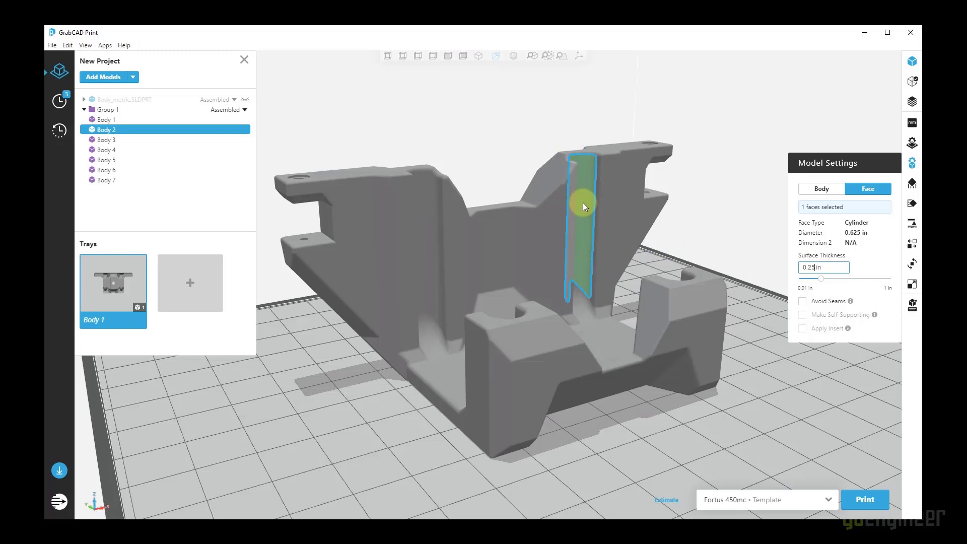
Give the matching curved face on the left wall 0.25 in surface thickness.
left_click(425, 234)
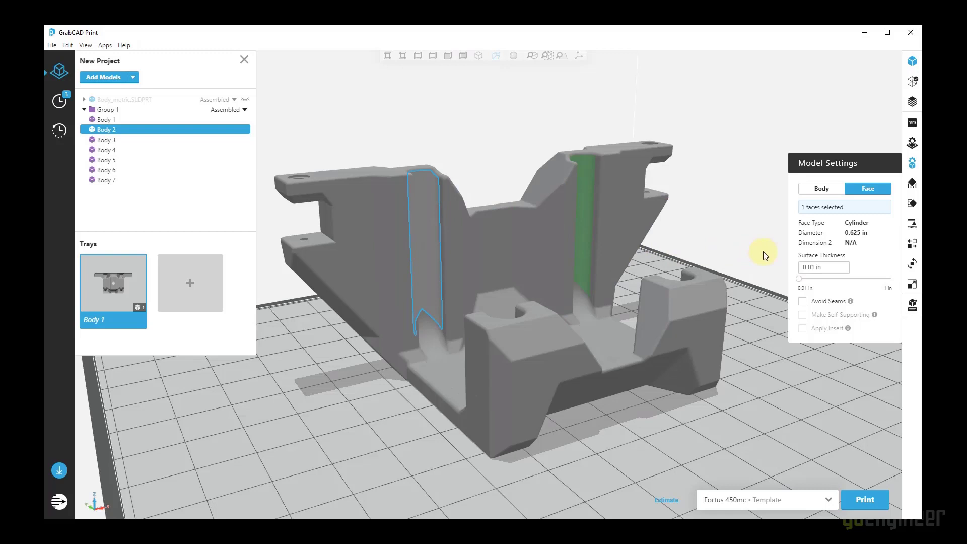
left_click_drag(831, 268, 800, 270)
type("0.25")
key("Return")
Slice the part and step the preview down to a lower layer, zooming and rotating to inspect.
left_click(913, 102)
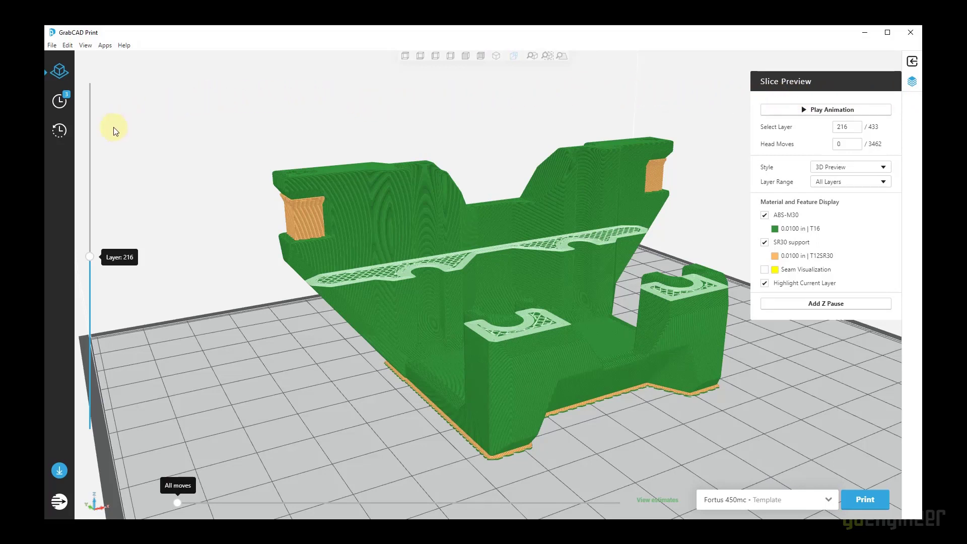
left_click_drag(91, 261, 90, 396)
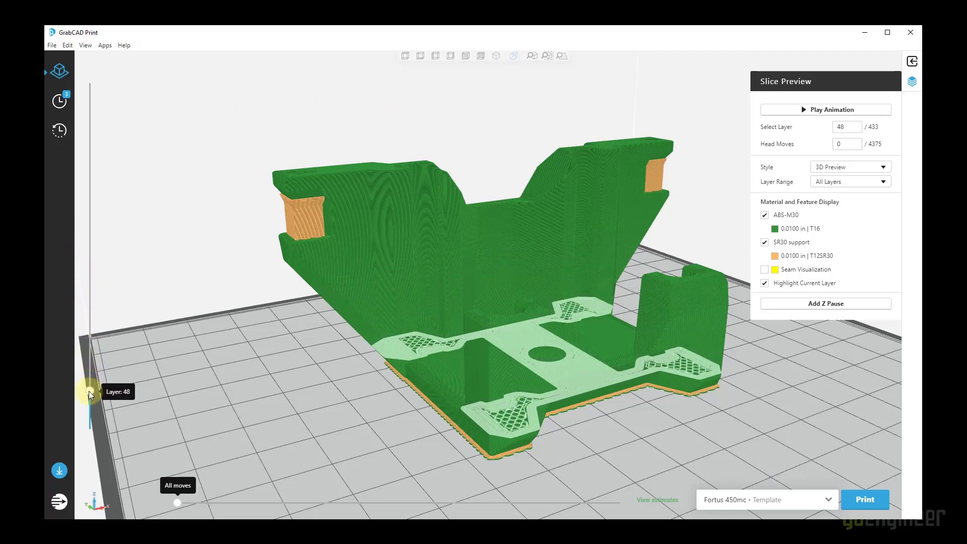
scroll(465, 382, "up", 4)
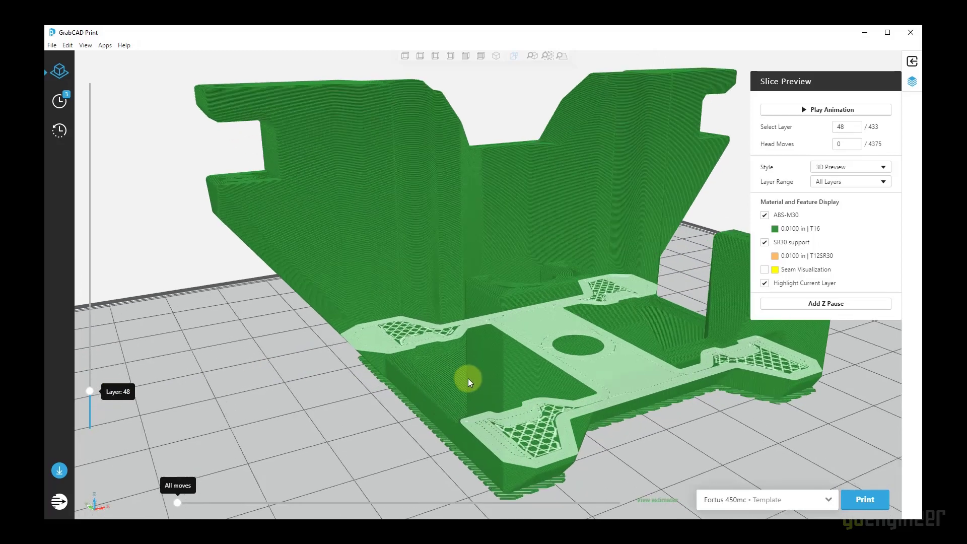
scroll(468, 383, "up", 6)
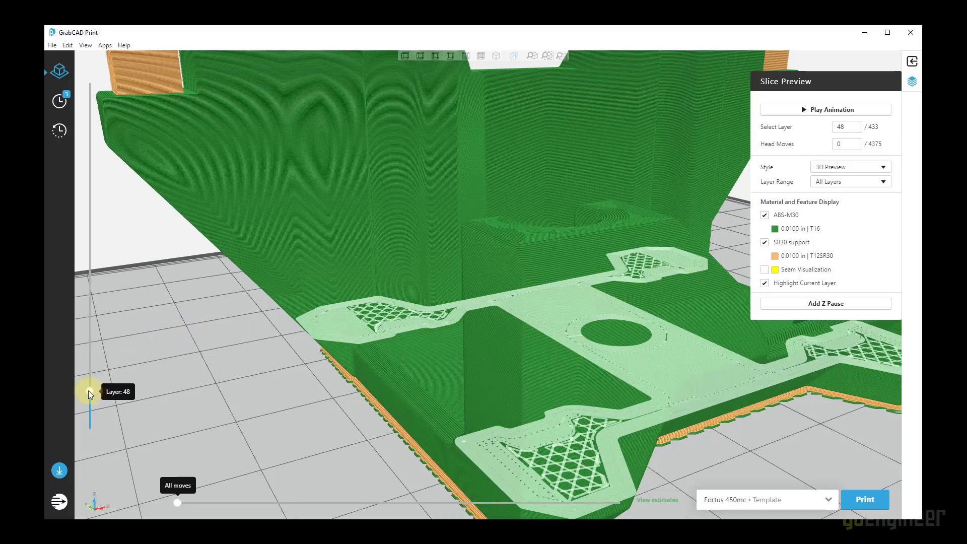
right_click_drag(152, 393, 196, 392)
scroll(244, 393, "down", 10)
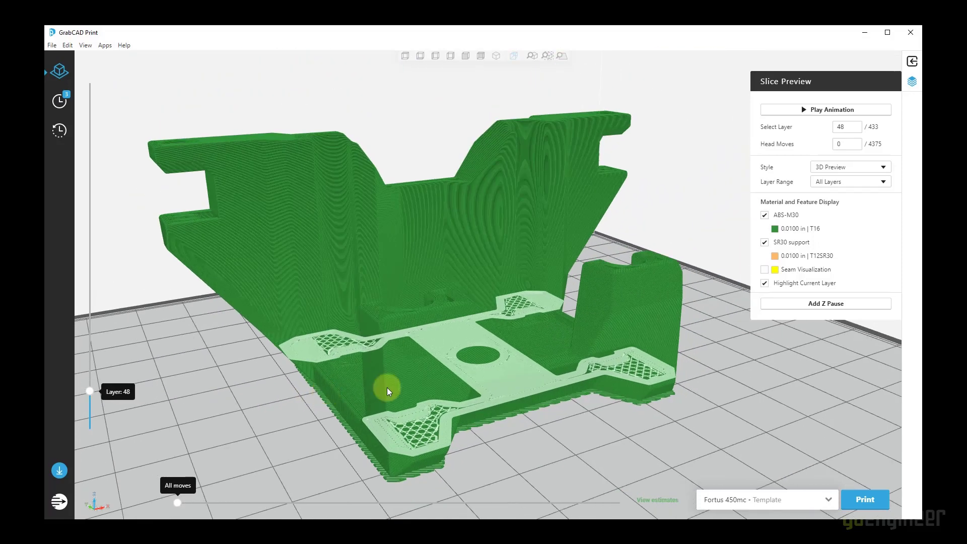
scroll(190, 129, "up", 10)
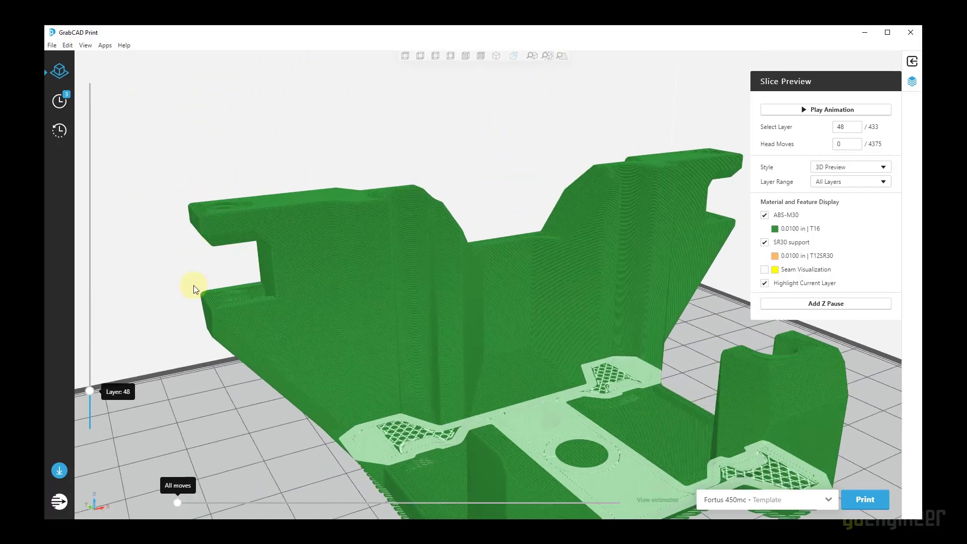
Raise the preview past layer 107 toward the top layers and orbit to view the part's top.
left_click_drag(88, 397, 71, 346)
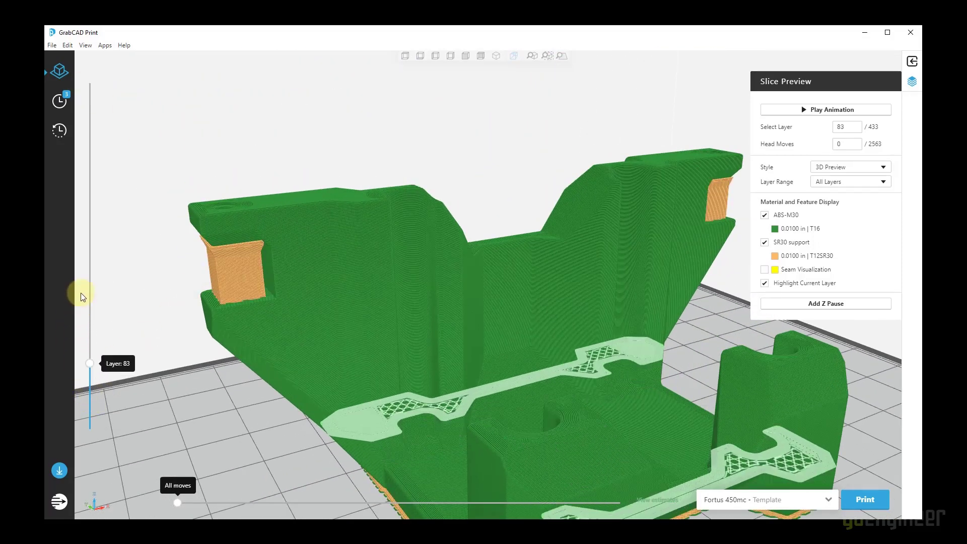
left_click_drag(95, 221, 98, 110)
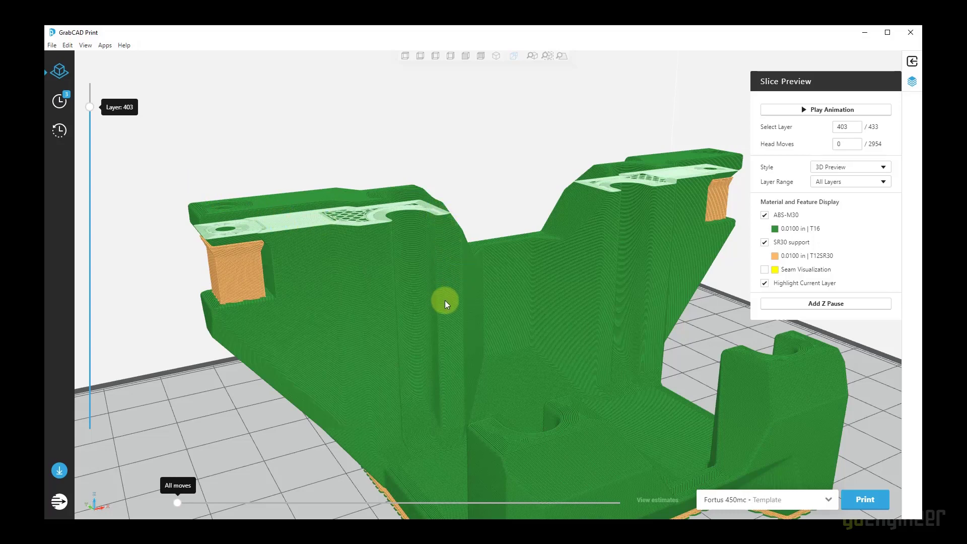
right_click_drag(454, 358, 379, 370)
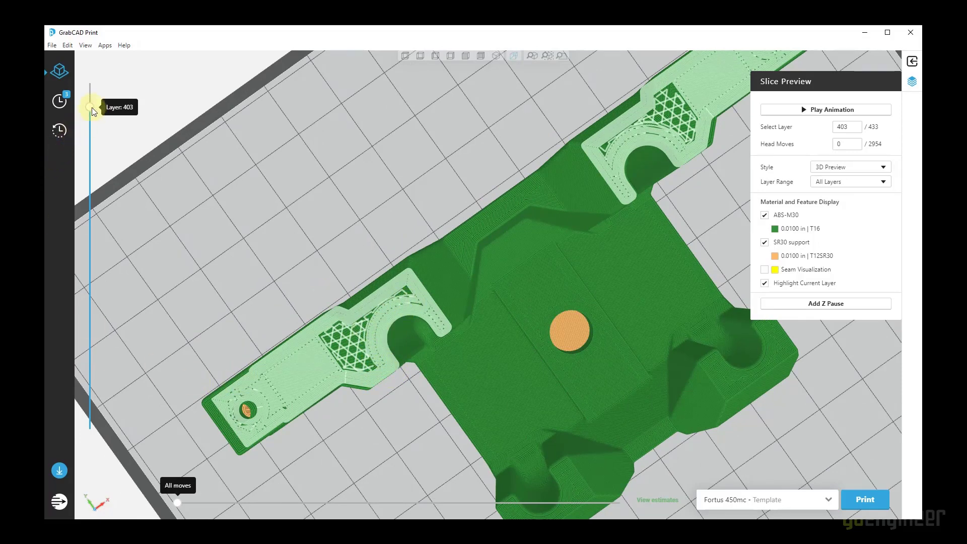
scroll(91, 111, "down", 10)
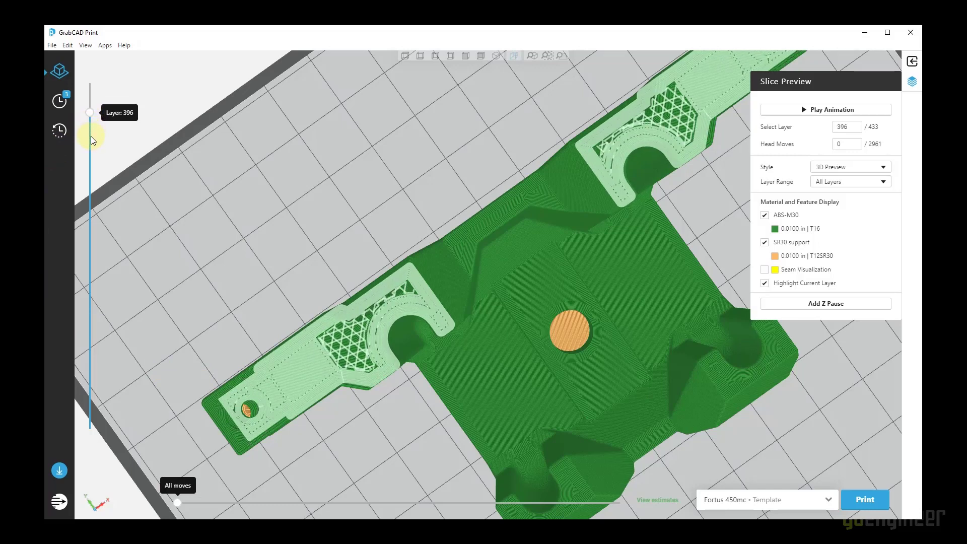
scroll(91, 146, "down", 20)
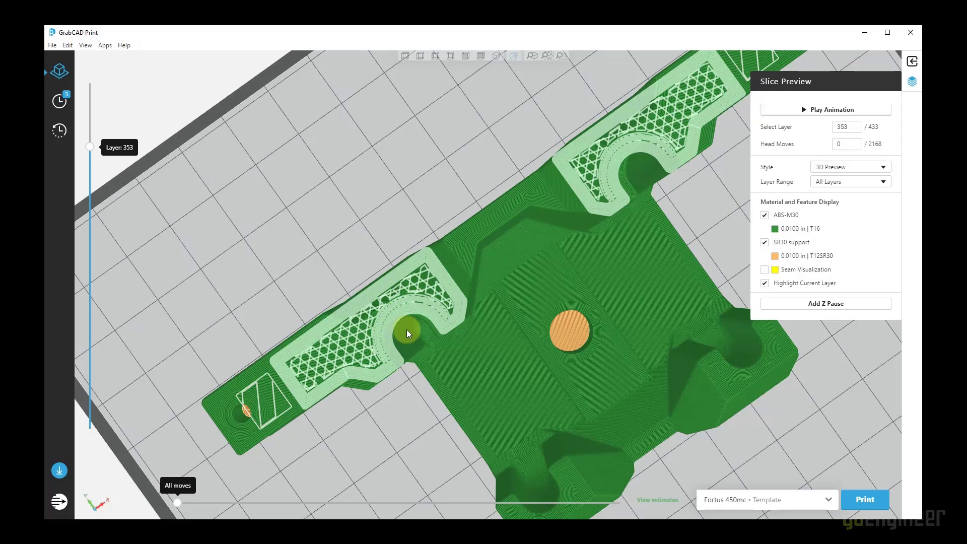
right_click_drag(529, 352, 690, 389)
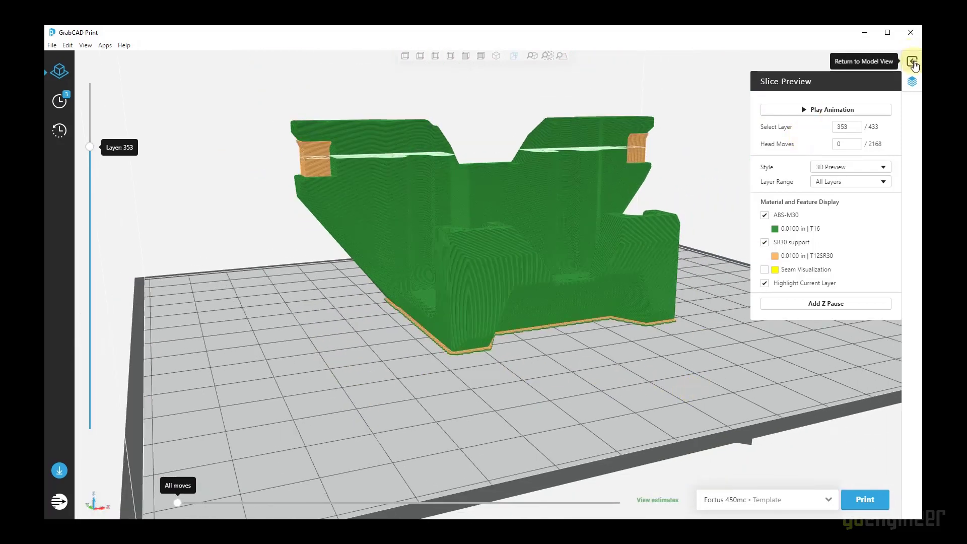
Return from Slice Preview to the model view showing Group 1's seven bodies.
left_click(913, 62)
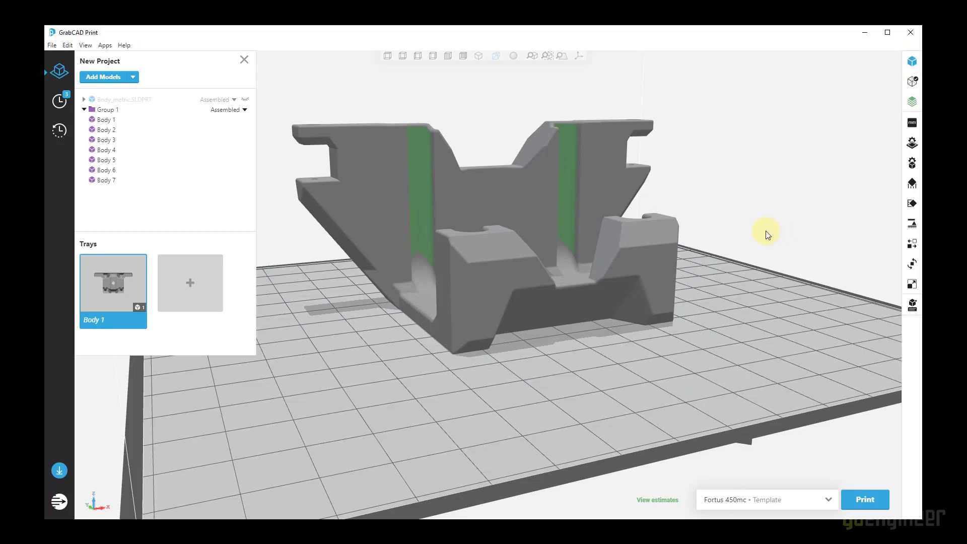